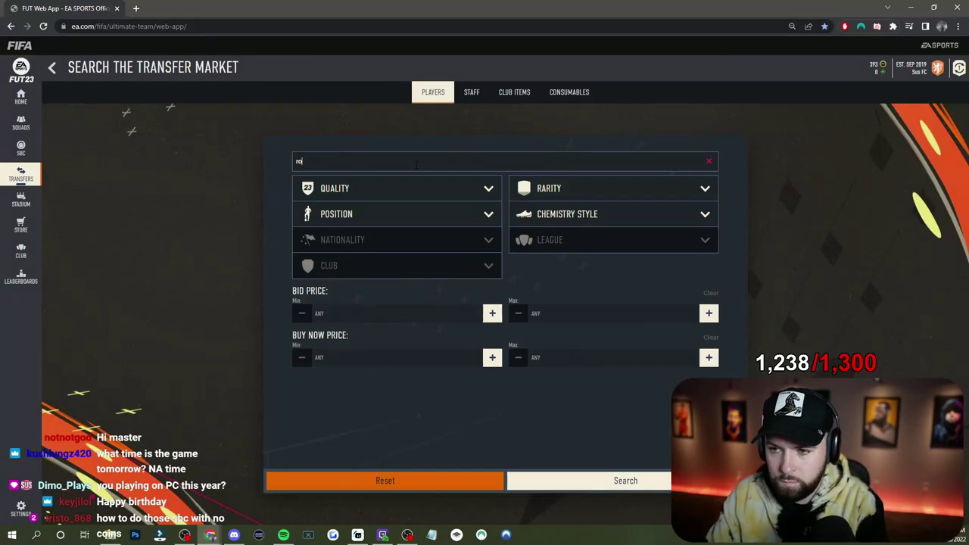
pyautogui.write('naldo')
# - Search the transfer market for Ronaldo listings
pyautogui.click(385, 198)
pyautogui.click(591, 480)
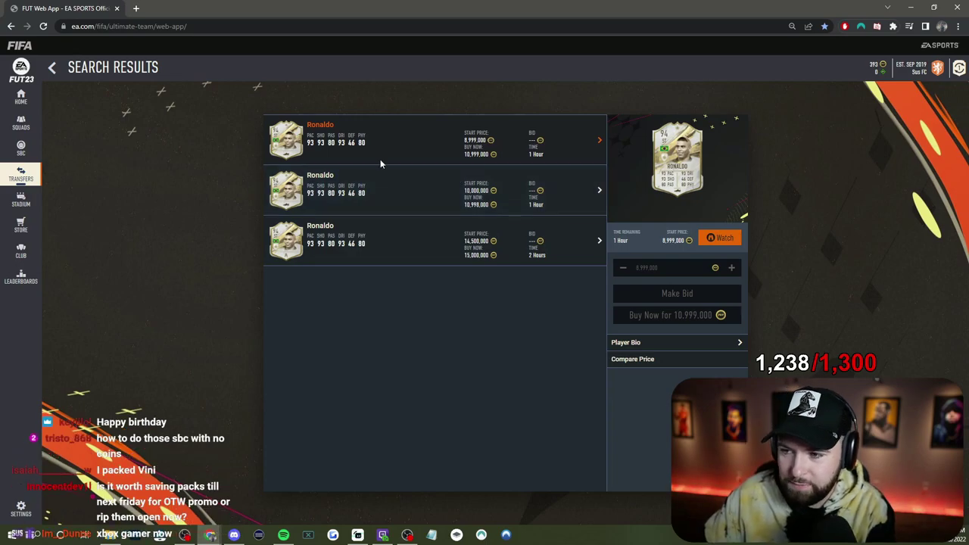
pyautogui.click(51, 68)
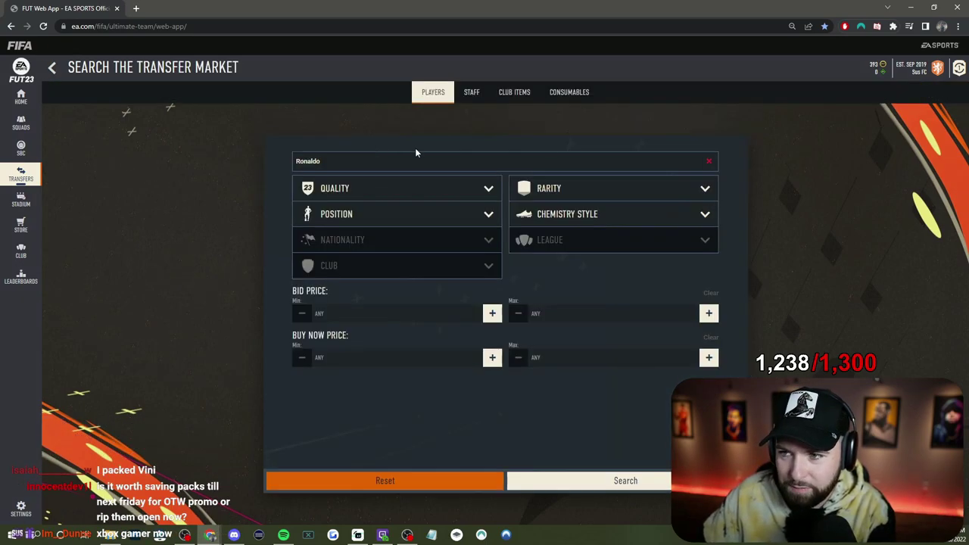
# - Search for Ruud Gullit listings, then clear the player name for the next search
pyautogui.click(318, 161)
pyautogui.hotkey('ctrl', 'a')
pyautogui.write('gull')
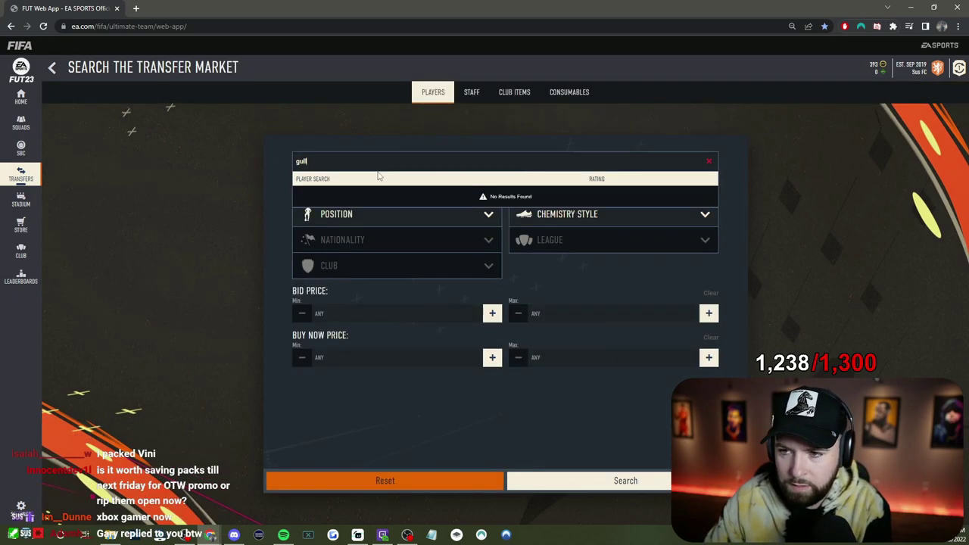
pyautogui.write('it')
pyautogui.click(466, 194)
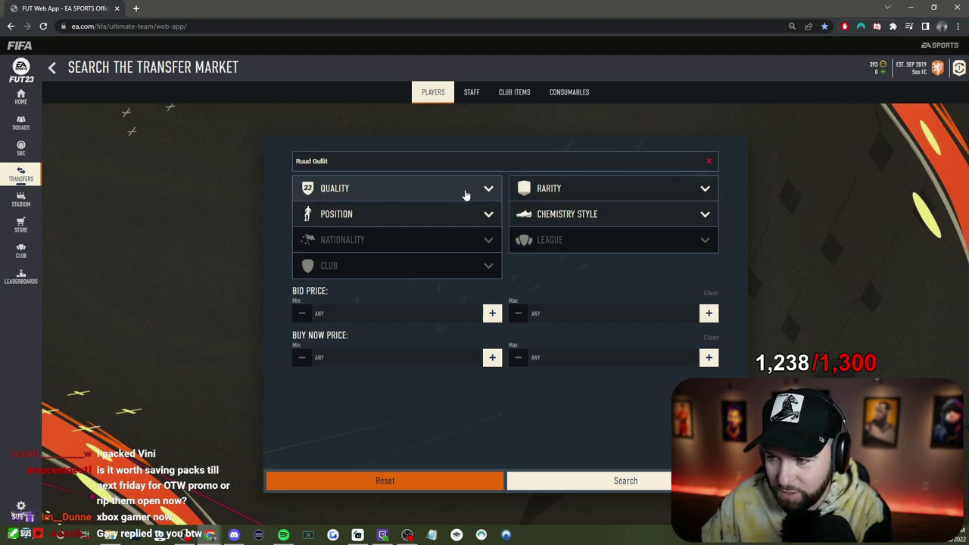
pyautogui.click(589, 480)
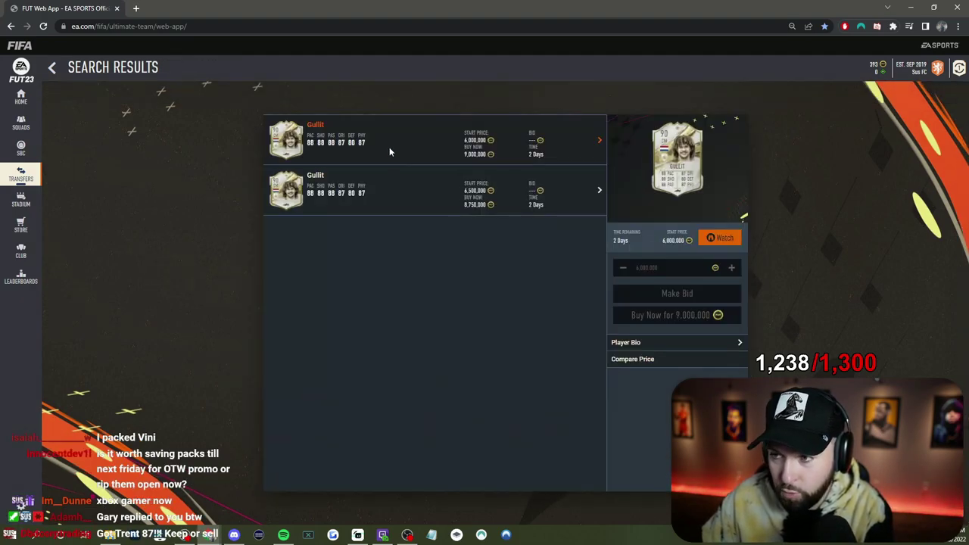
pyautogui.click(52, 68)
pyautogui.doubleClick(321, 160)
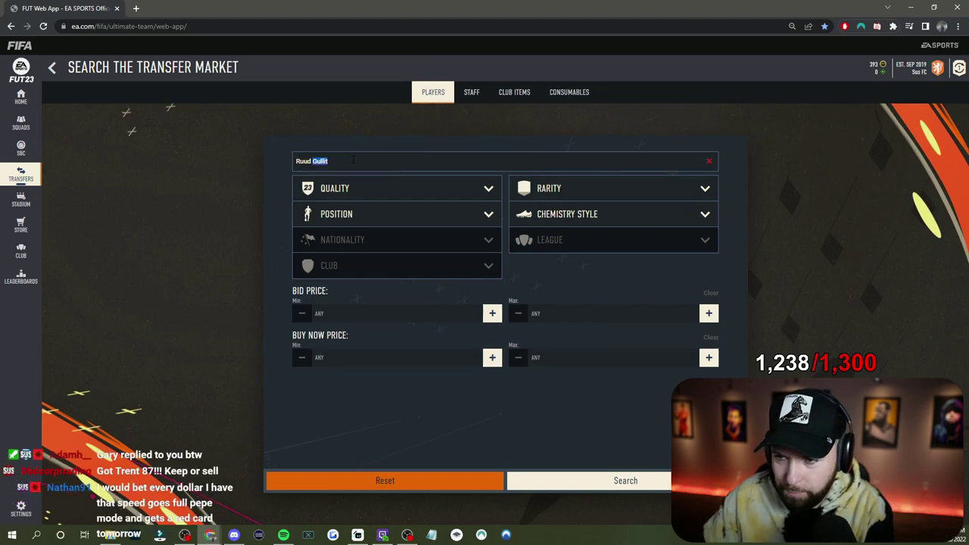
pyautogui.press('BackSpace')
pyautogui.press('BackSpace')
pyautogui.press('BackSpace')
pyautogui.press('BackSpace')
pyautogui.write('pe')
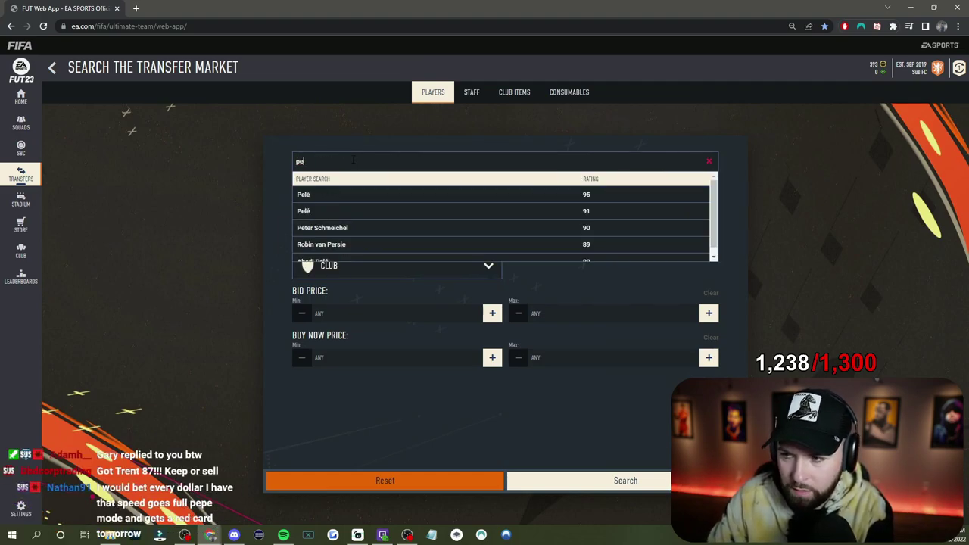
# - Search for Pelé, then retry with a different Pelé version after empty results
pyautogui.click(346, 194)
pyautogui.click(580, 480)
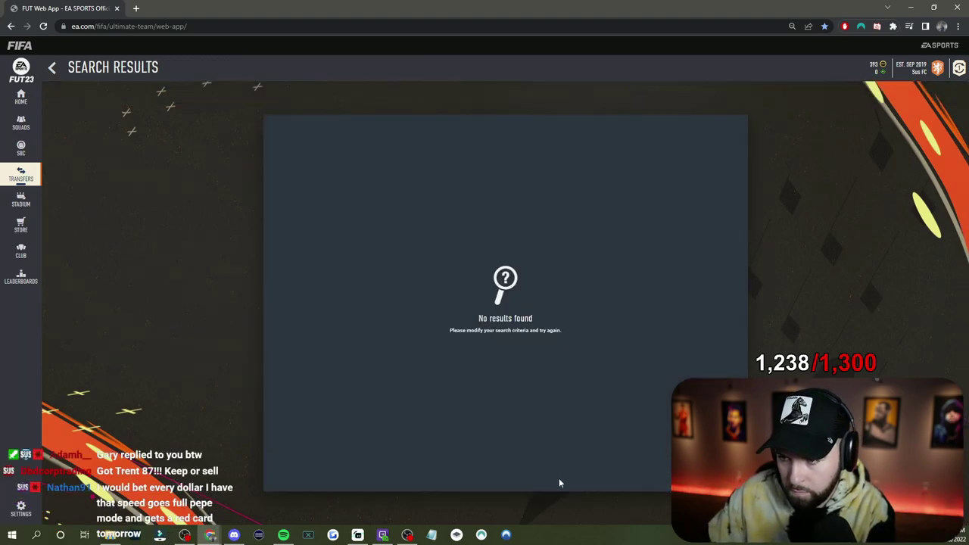
pyautogui.click(52, 68)
pyautogui.click(409, 160)
pyautogui.click(439, 205)
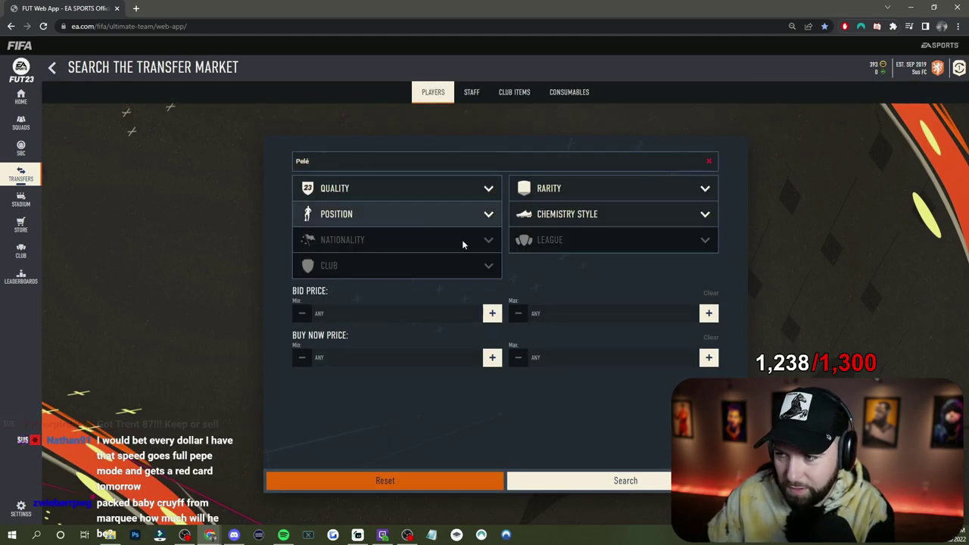
pyautogui.click(626, 480)
# - Search the transfer market for Johan Cruyff listings
pyautogui.click(52, 67)
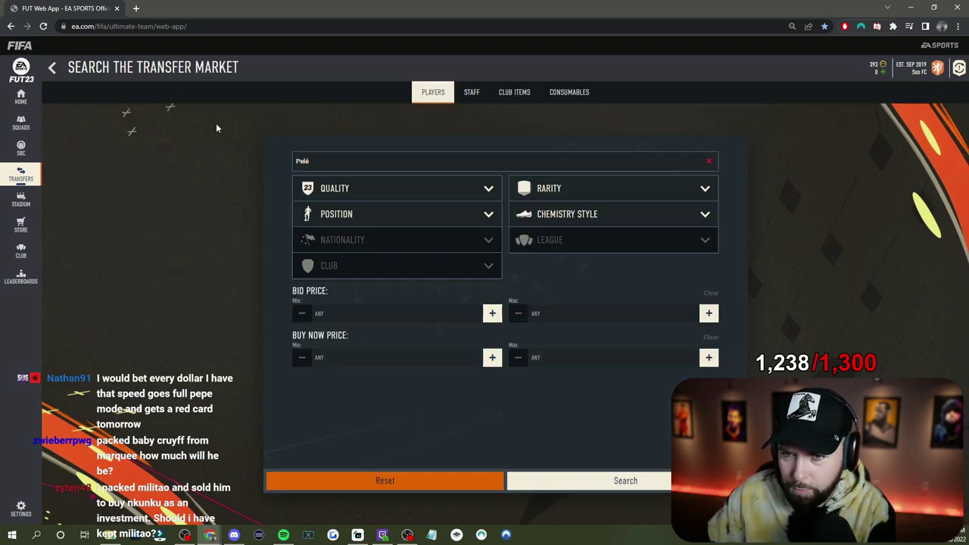
pyautogui.click(389, 161)
pyautogui.write('cruyf')
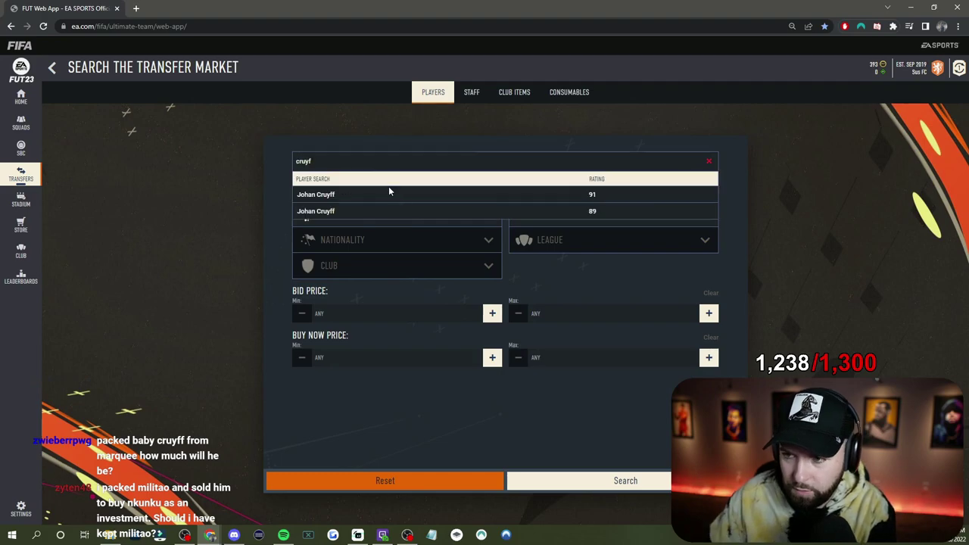
pyautogui.click(389, 194)
pyautogui.click(626, 480)
pyautogui.click(52, 67)
# - Replace the player name with Johan Cruyff again and rerun the search
pyautogui.tripleClick(378, 161)
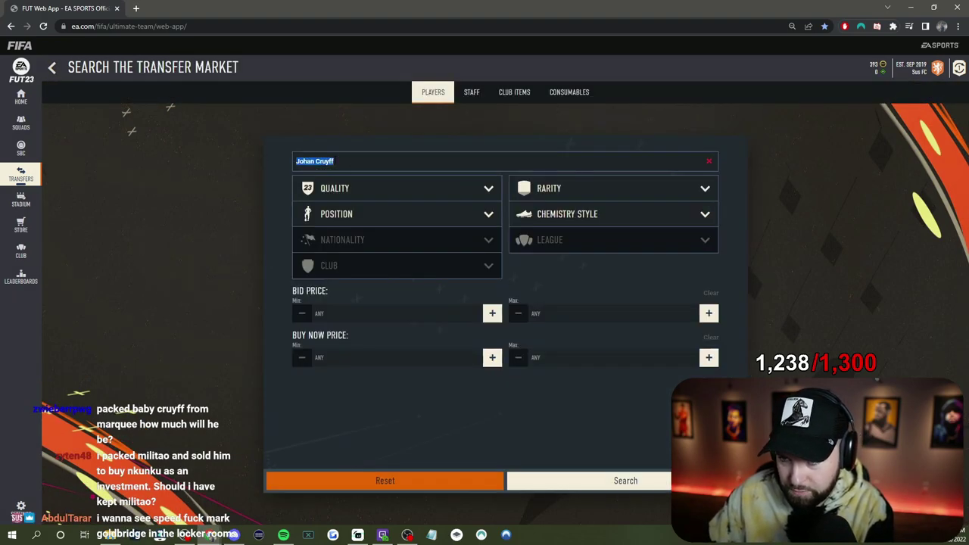
pyautogui.write('cru')
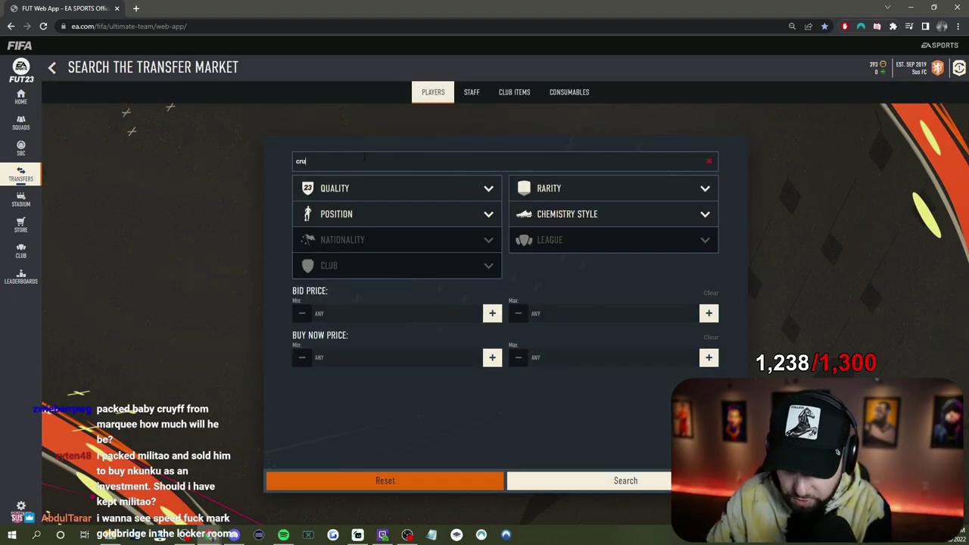
pyautogui.write('yf')
pyautogui.click(394, 193)
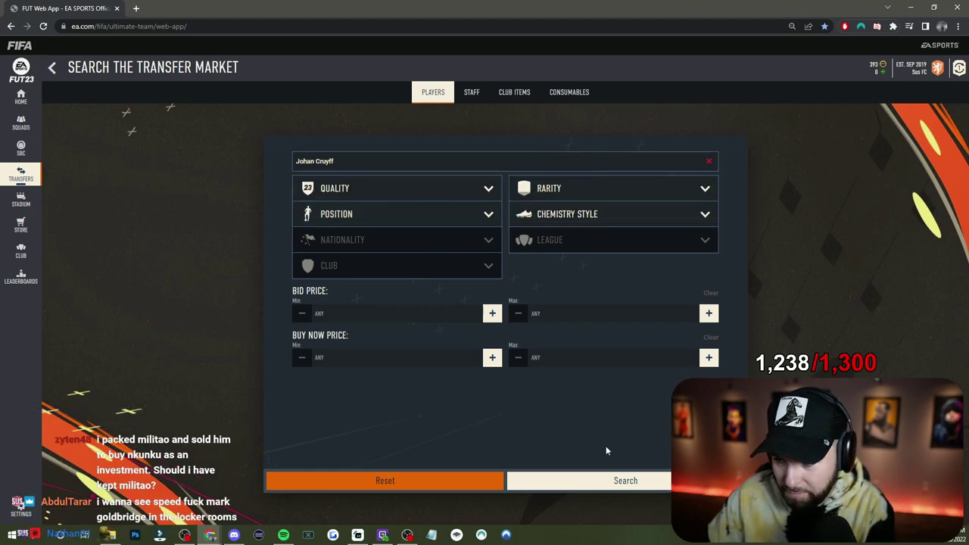
pyautogui.click(626, 480)
pyautogui.click(53, 68)
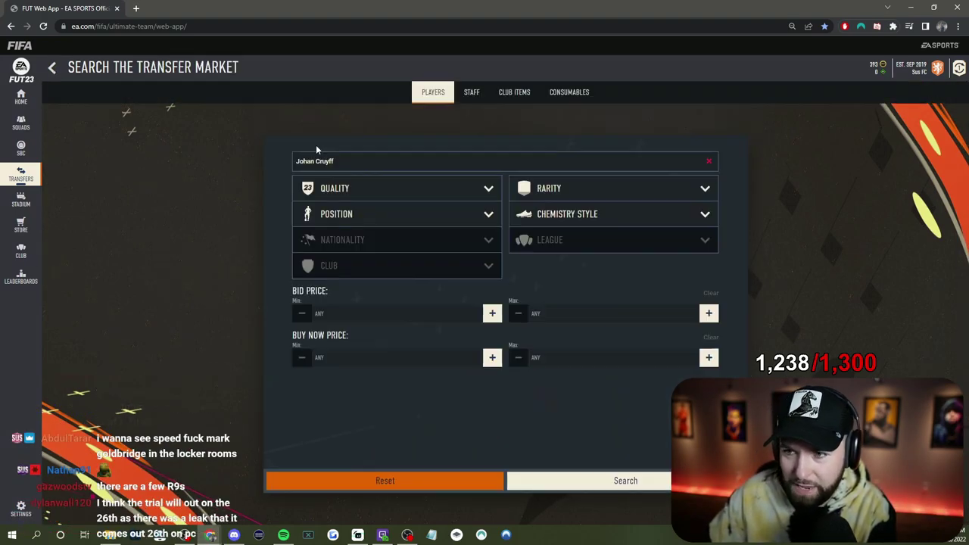
# - Correct the misspelled name to Eusébio and search his listings
pyautogui.click(475, 160)
pyautogui.write('euseu')
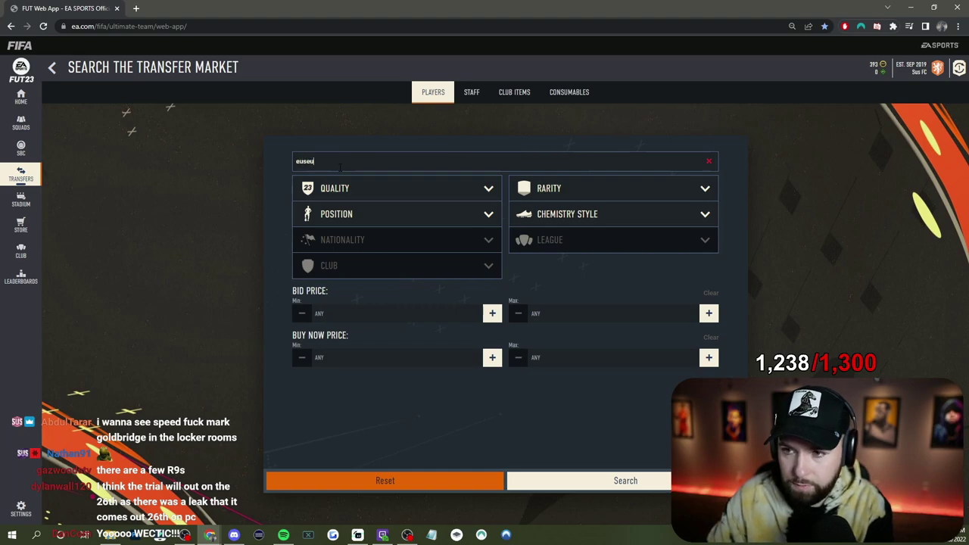
pyautogui.press('BackSpace')
pyautogui.write('b')
pyautogui.click(352, 208)
pyautogui.click(588, 482)
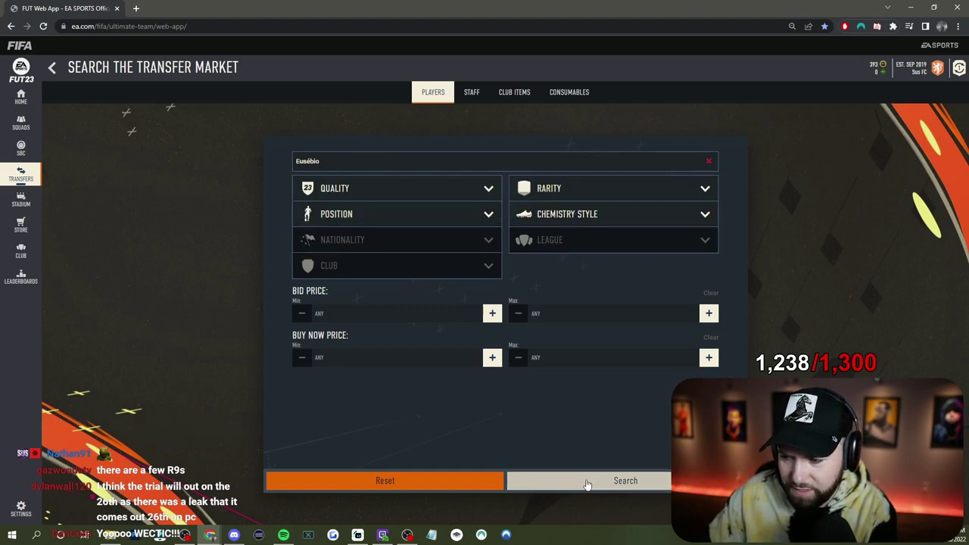